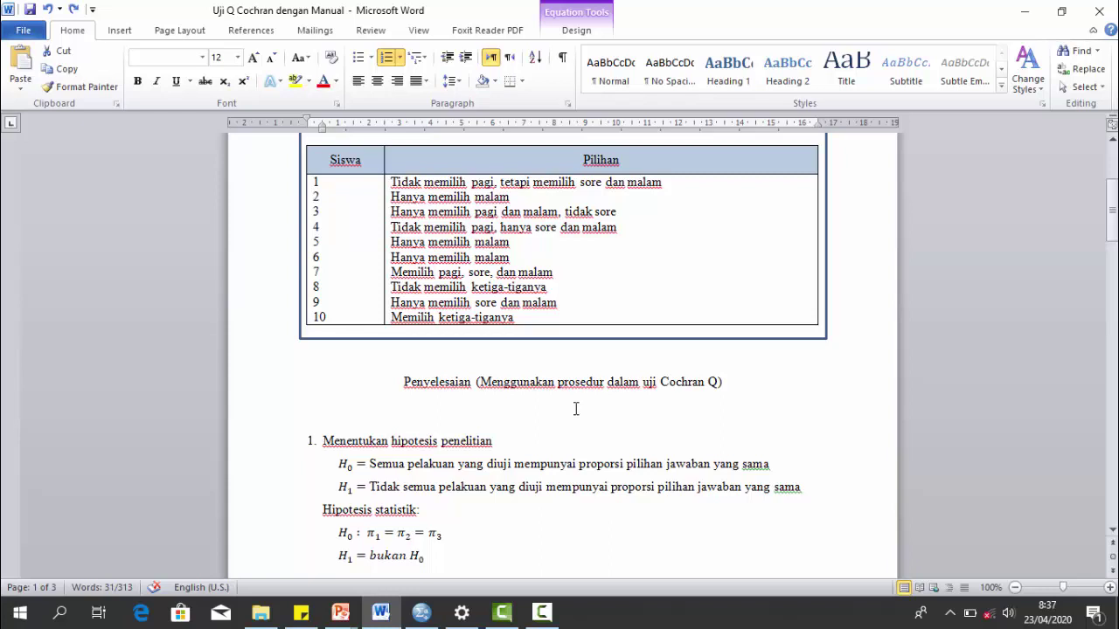
Step: Examine the hypotheses and the helper table of choice scores and their column sums in the Cochran Q document
left_click_drag(1112, 217, 1112, 318)
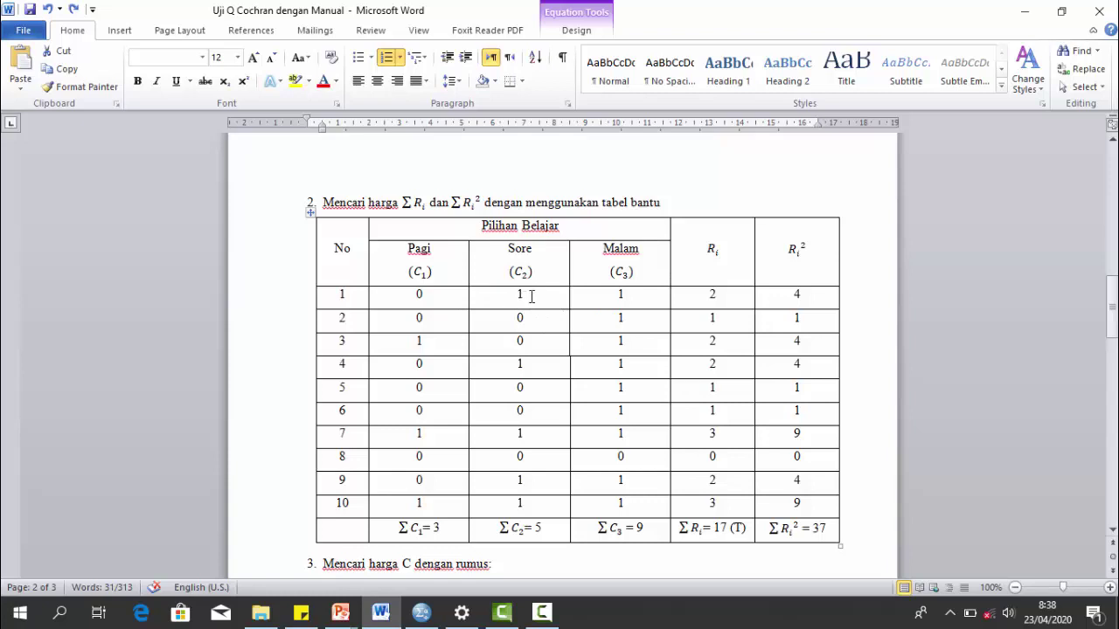
left_click(425, 293)
left_click(1113, 530)
left_click(1113, 530)
scroll(560, 354, "down", 1)
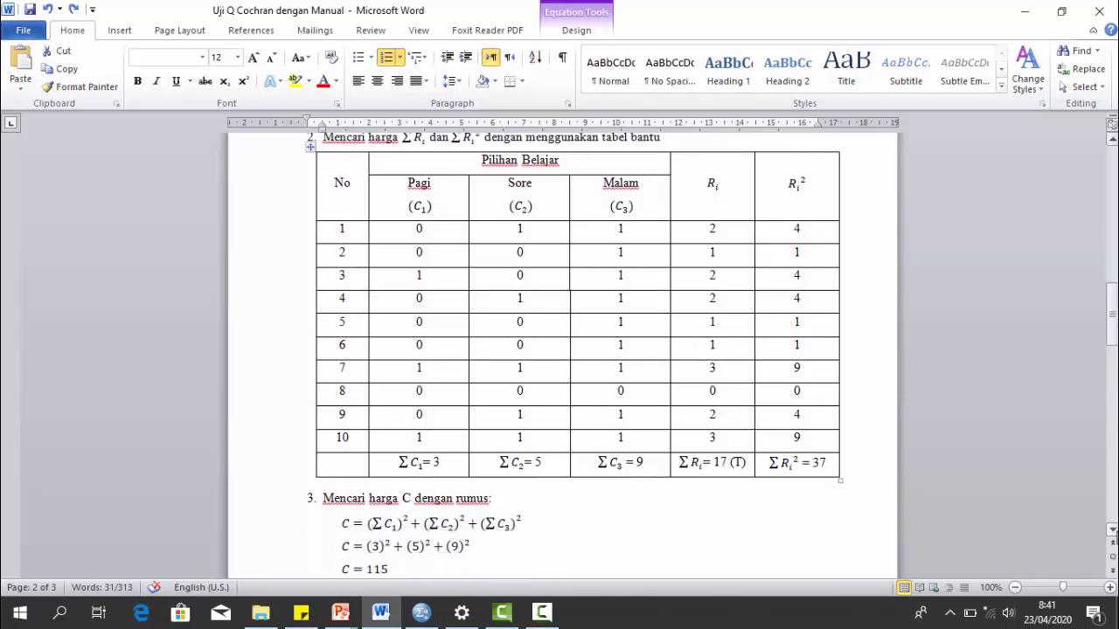
scroll(559, 354, "down", 1)
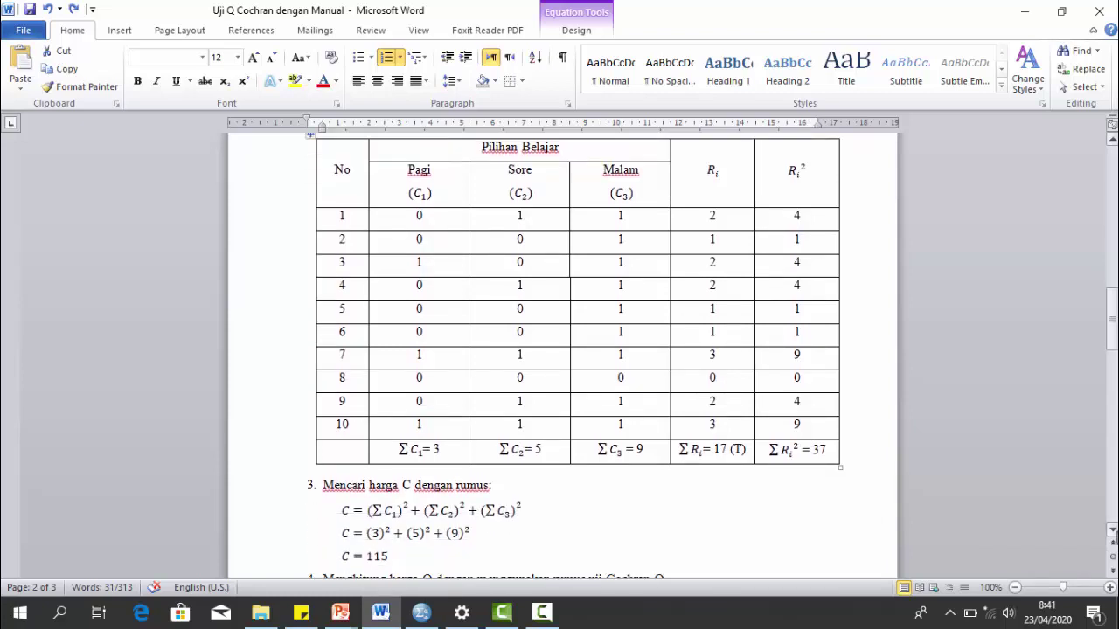
Step: Review the formula for C and the worked Cochran Q calculation in sections 3 and 4
left_click(395, 511)
scroll(1087, 535, "down", 2)
scroll(1087, 535, "down", 1)
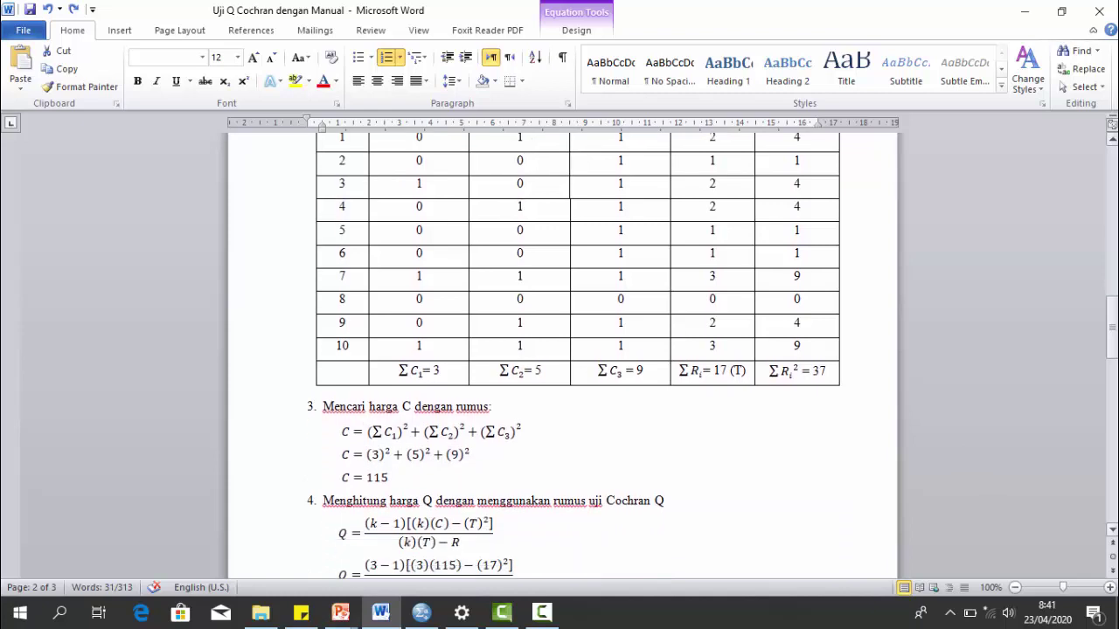
scroll(577, 349, "down", 1)
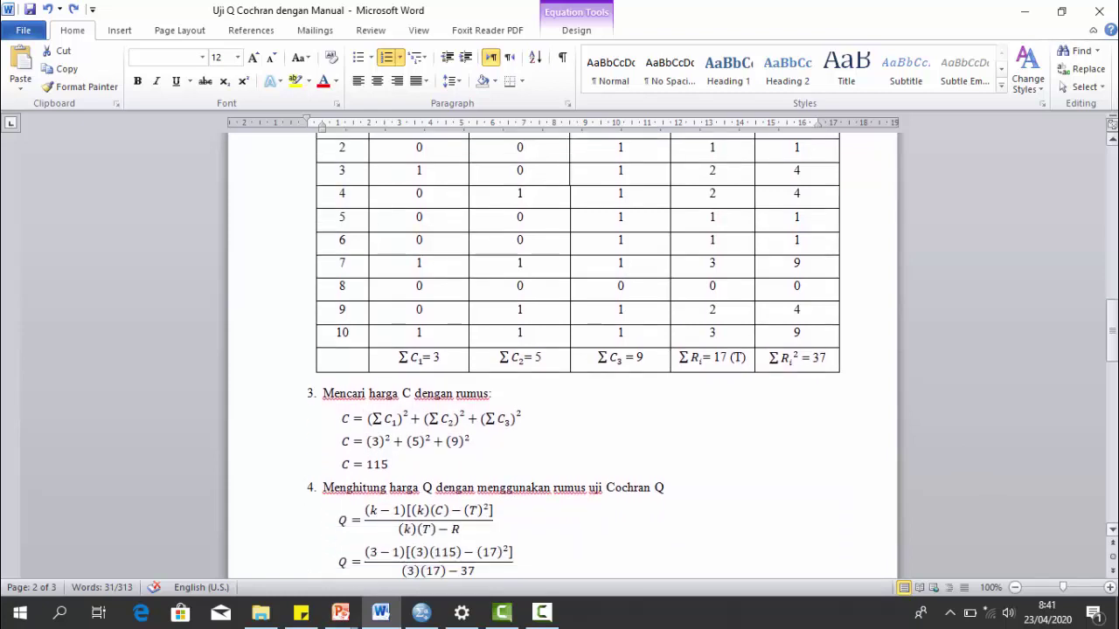
scroll(577, 350, "down", 1)
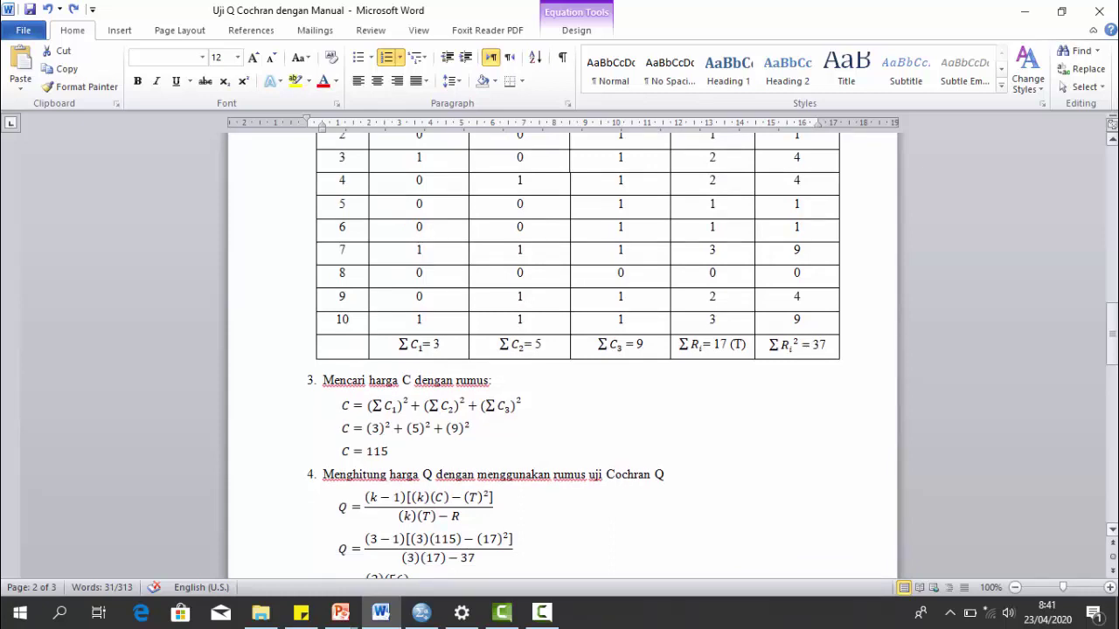
scroll(577, 350, "down", 1)
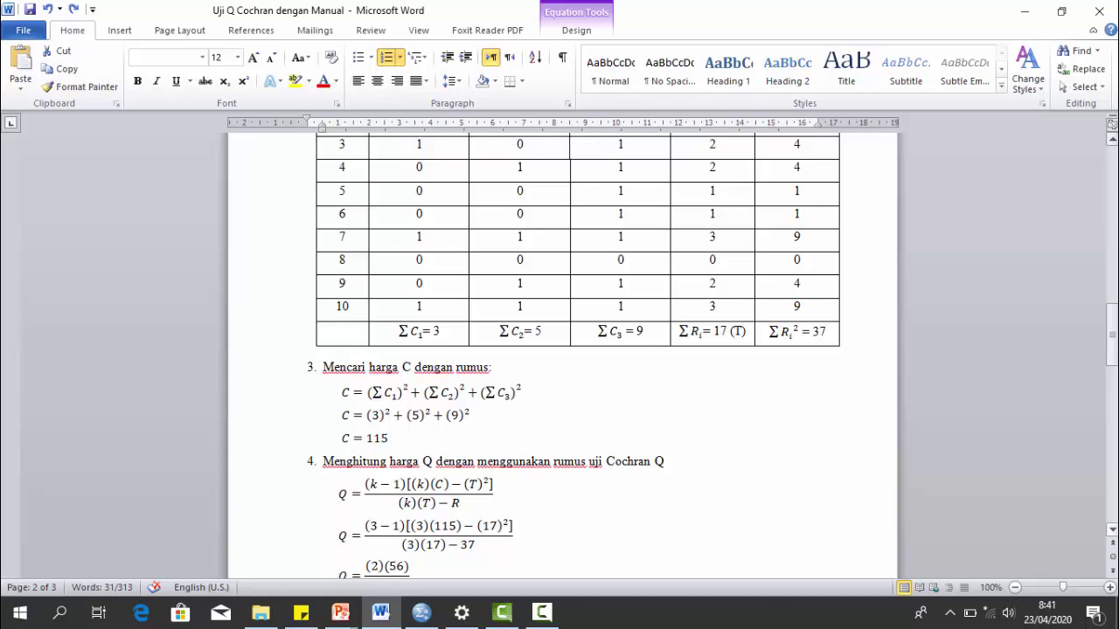
scroll(577, 350, "down", 2)
scroll(577, 350, "down", 3)
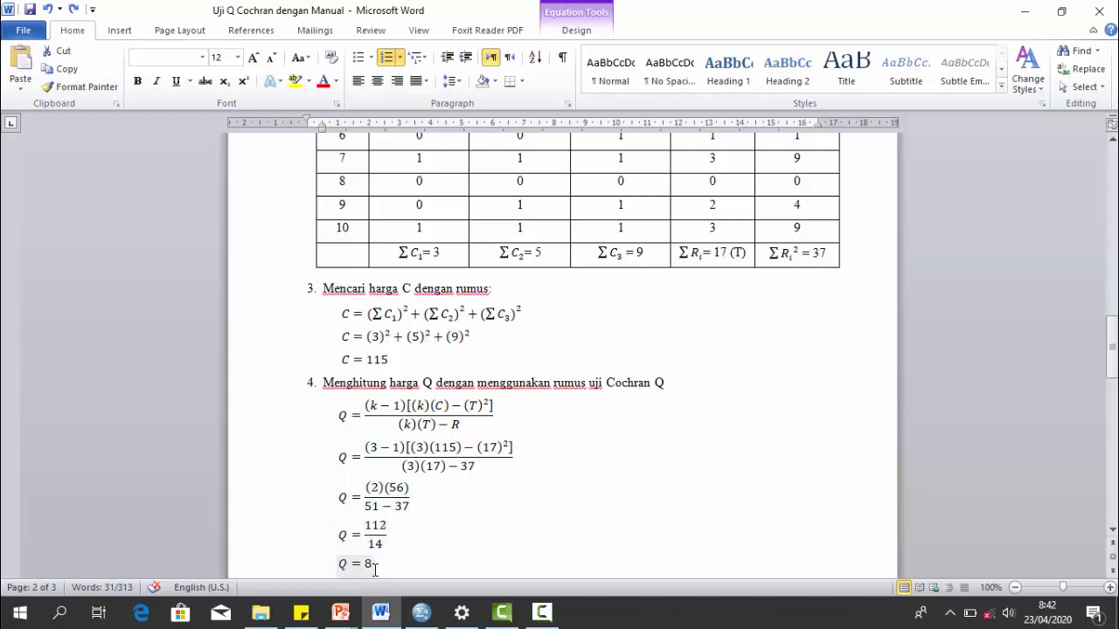
Step: Check the chi-square critical value for df 2 at α = 0,05 in the distribution table and read the conclusion
left_click(1113, 530)
left_click(1113, 531)
left_click(1112, 530)
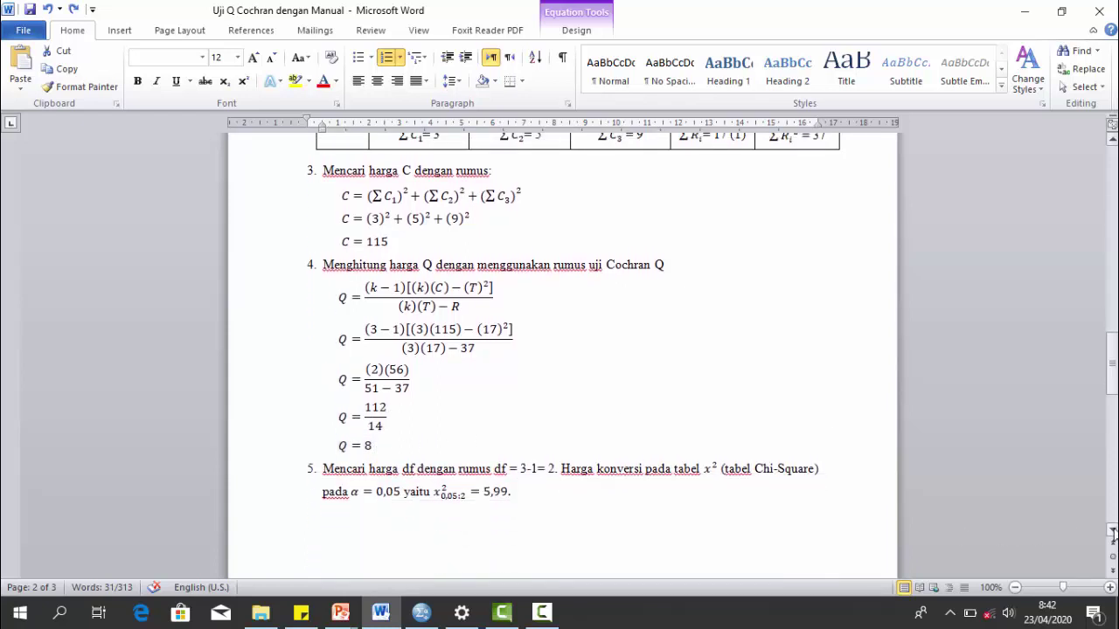
left_click(1112, 531)
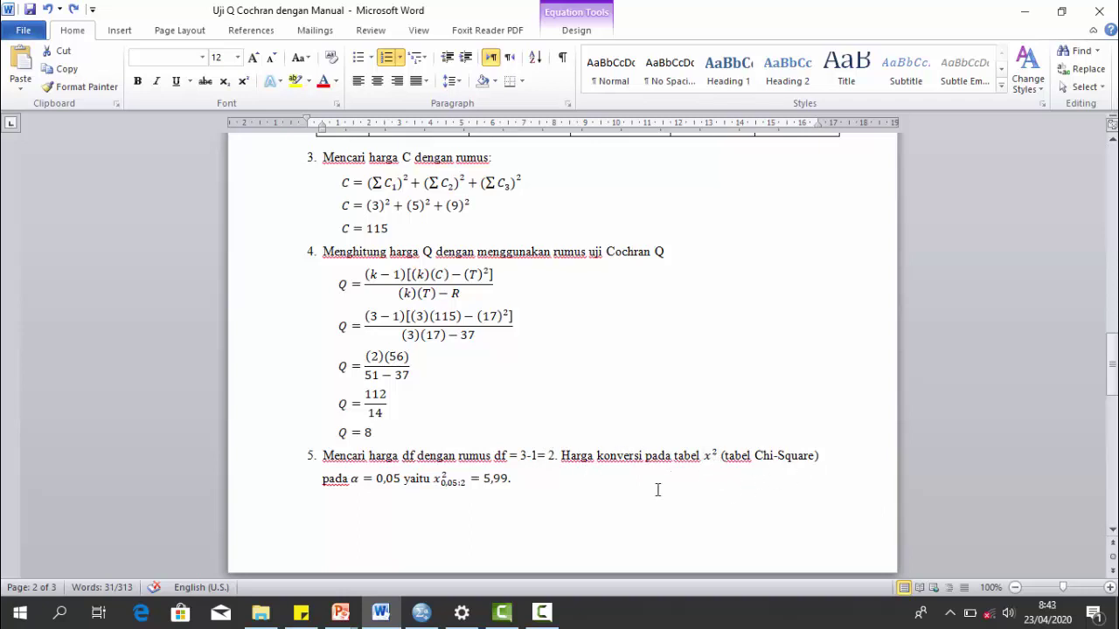
left_click(370, 480)
scroll(562, 350, "down", 4)
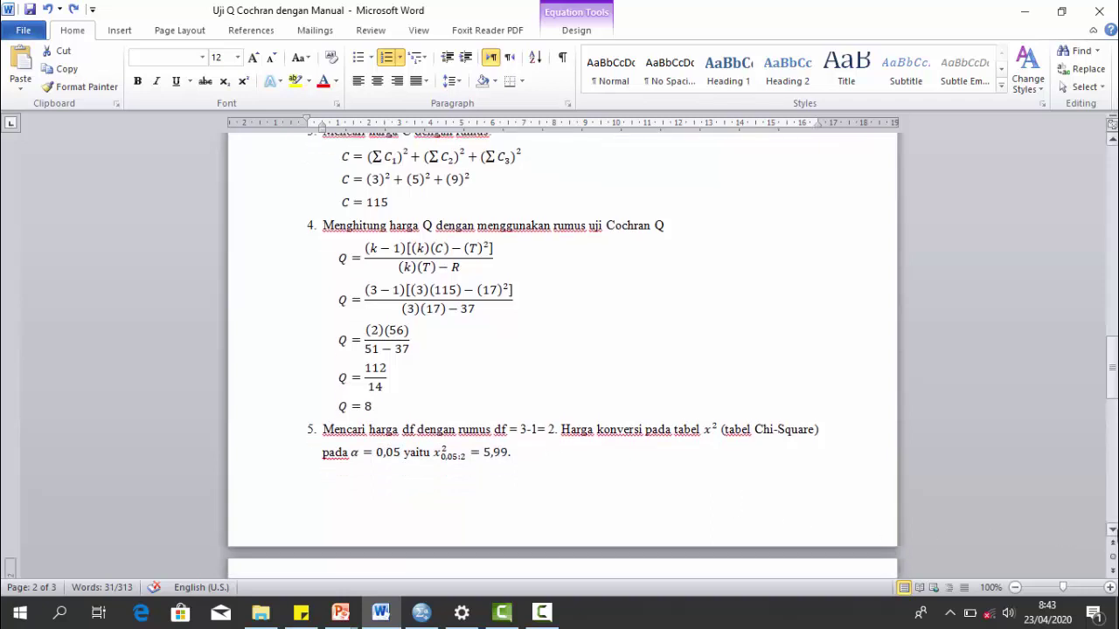
scroll(562, 357, "down", 6)
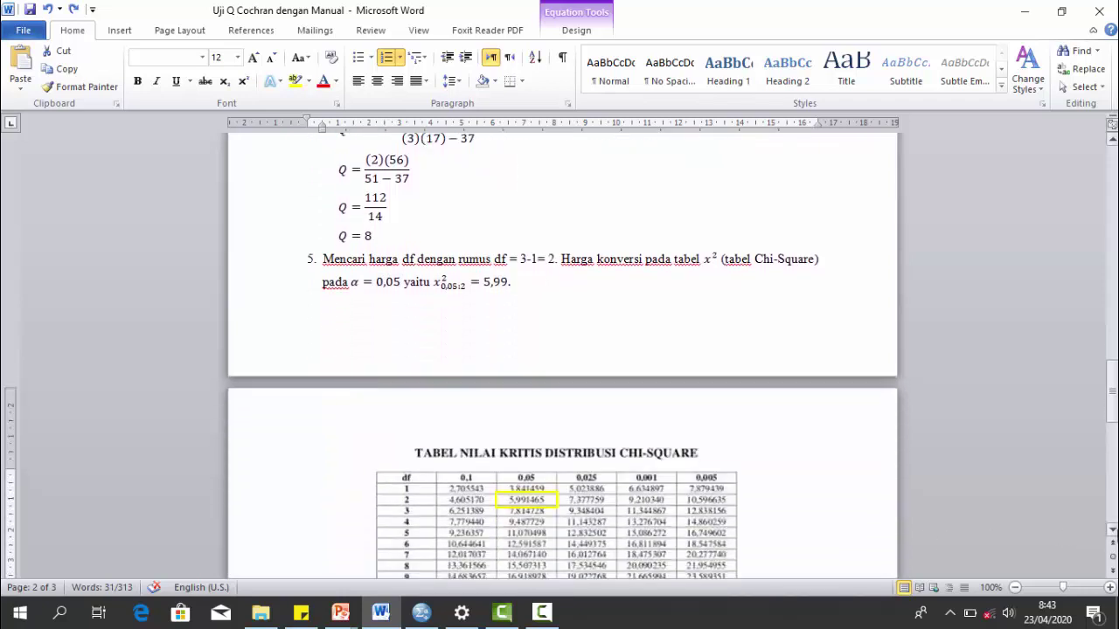
scroll(1110, 530, "down", 2)
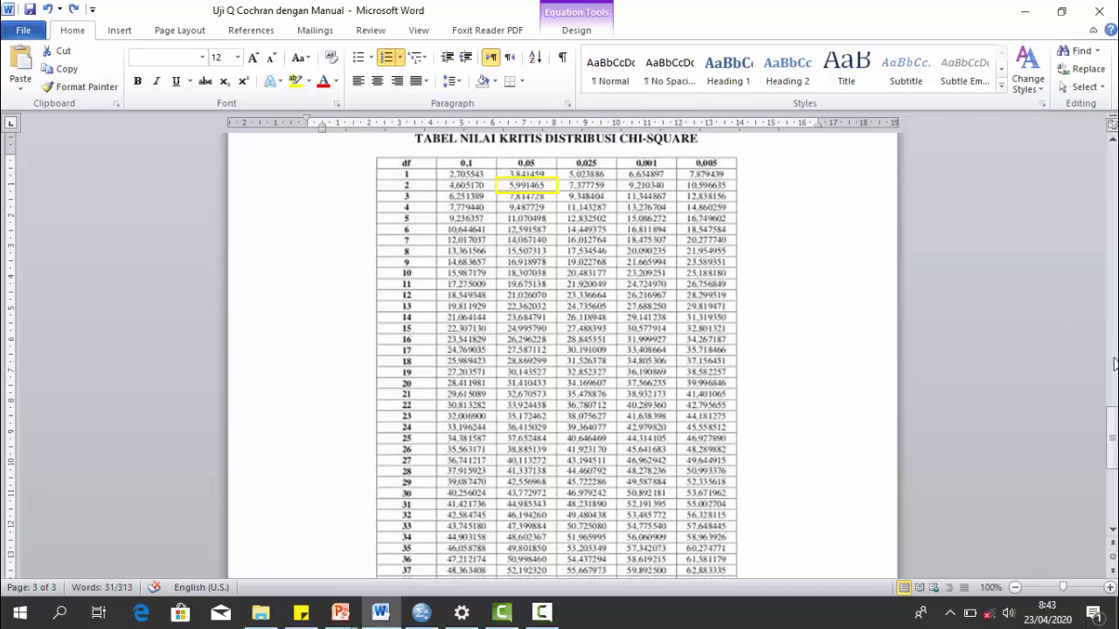
left_click_drag(1112, 437, 1114, 475)
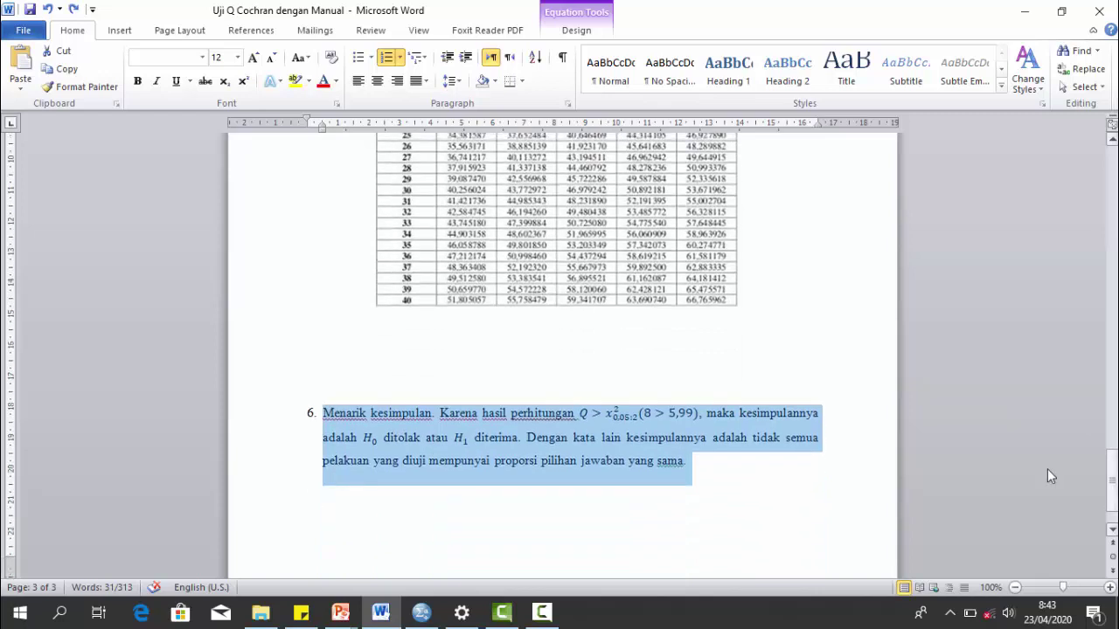
left_click(808, 477)
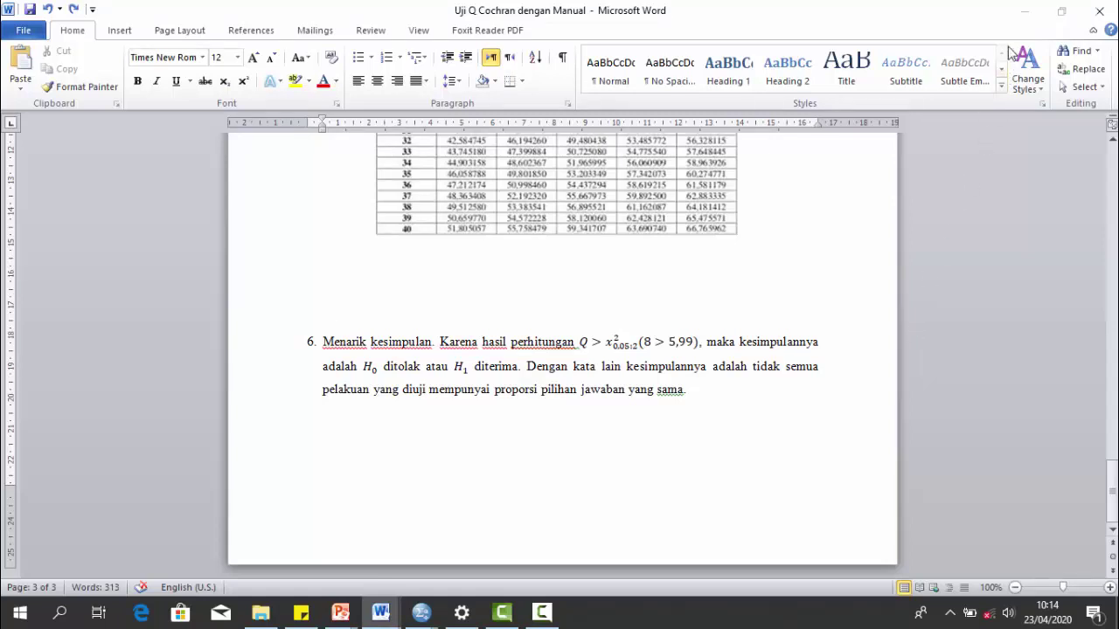
Step: Switch from Word to the PowerPoint slide and open its linked data file Uji Cochran Q dengan SPSS.sav in SPSS, accepting the file prompts
left_click(1026, 16)
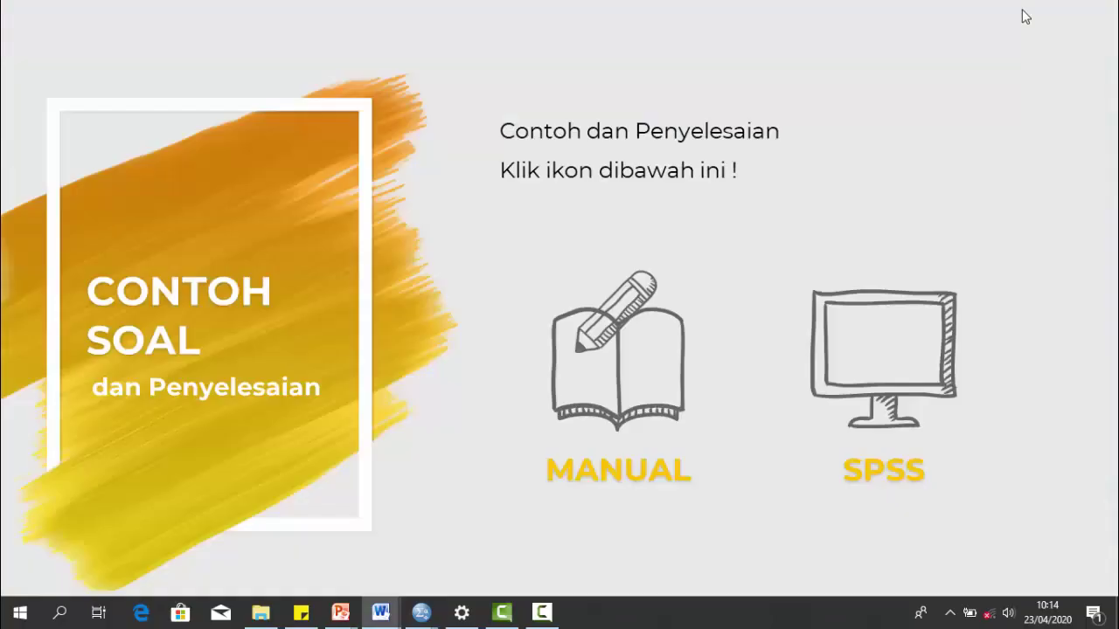
left_click(827, 387)
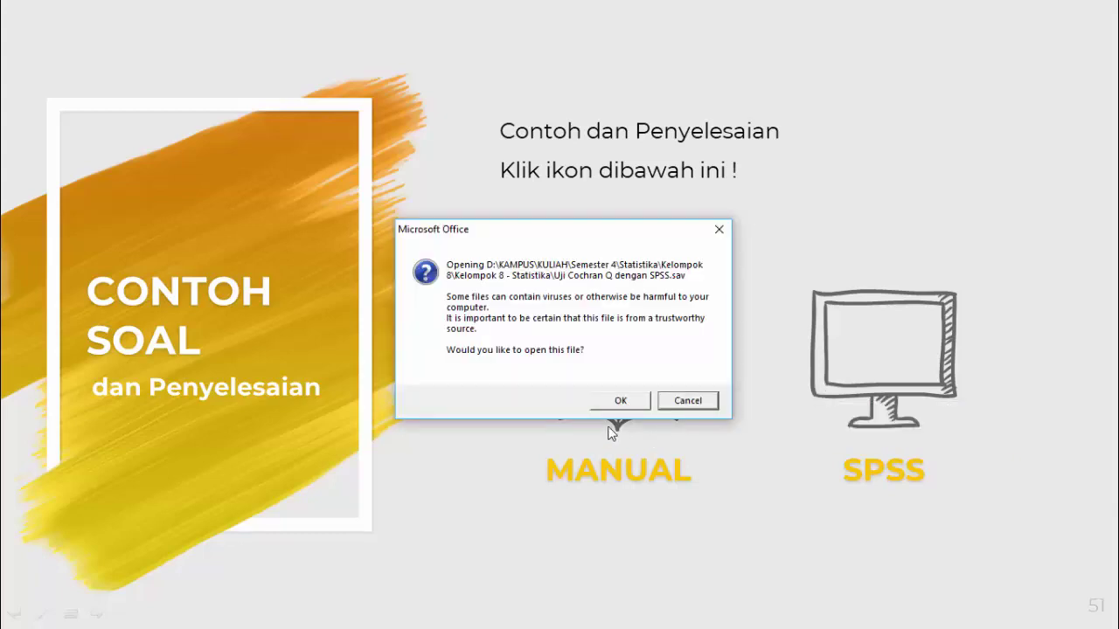
left_click(636, 400)
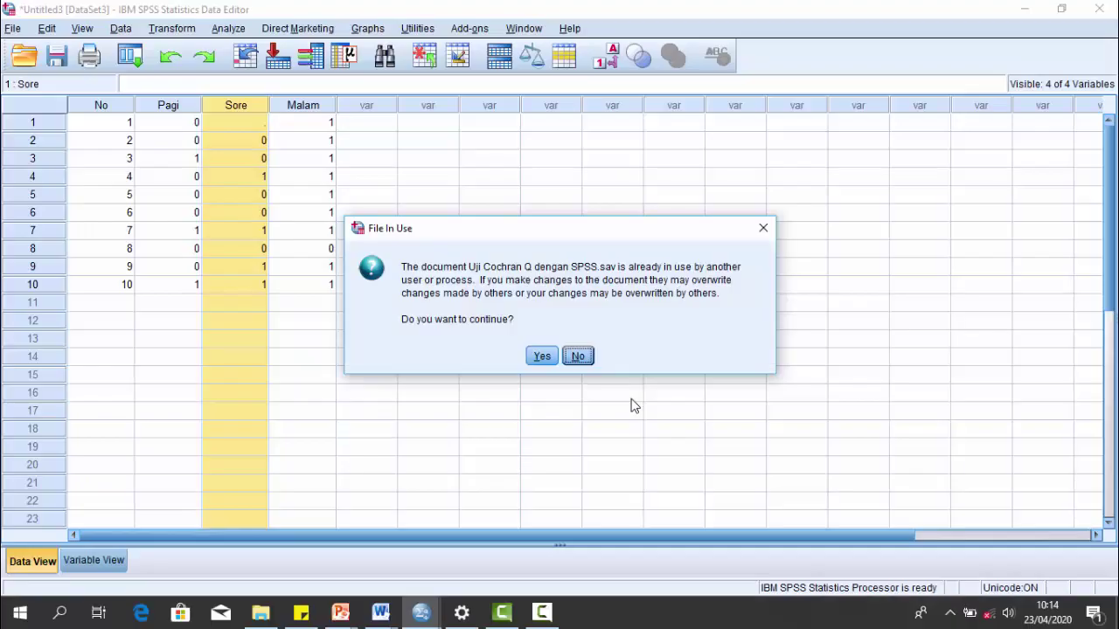
left_click(542, 357)
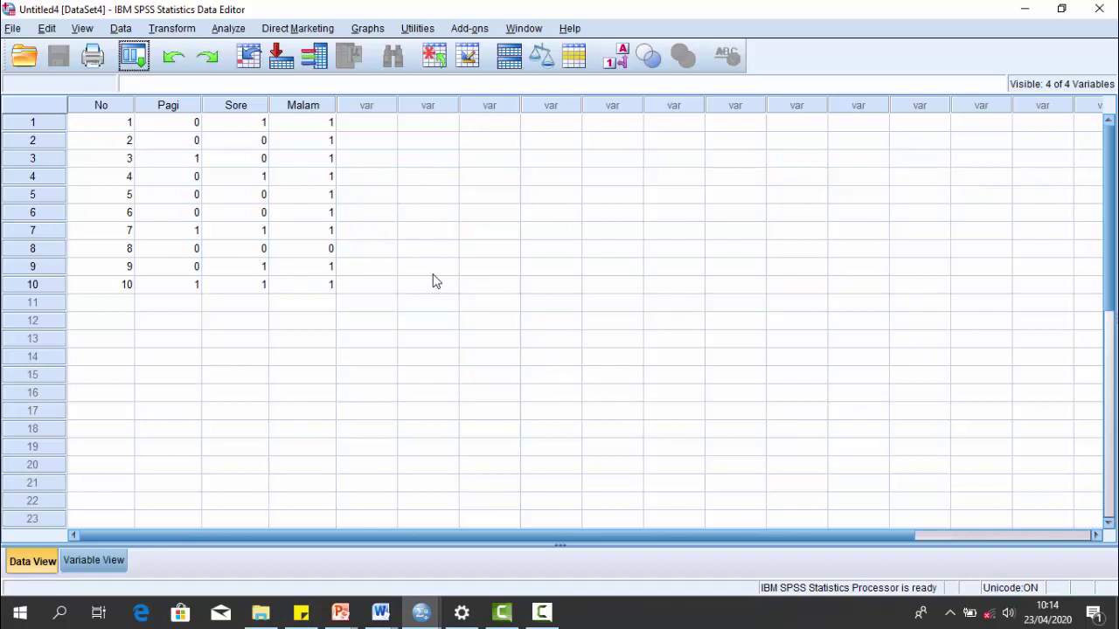
Step: Inspect the No, Pagi, Sore and Malam columns and their coded values for the ten students
left_click(98, 109)
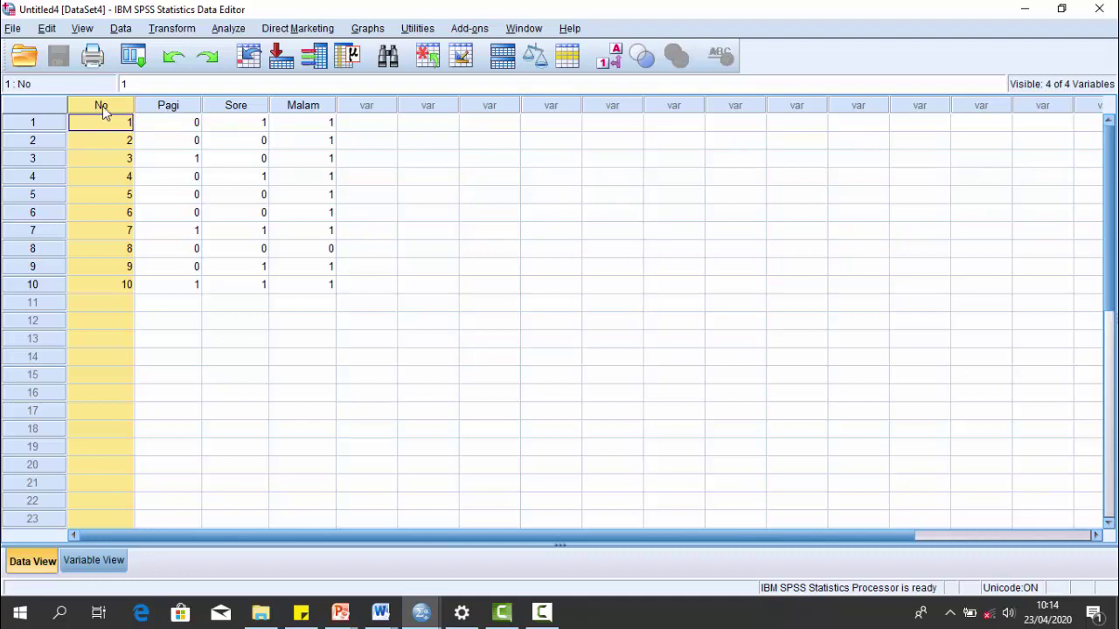
left_click(104, 287)
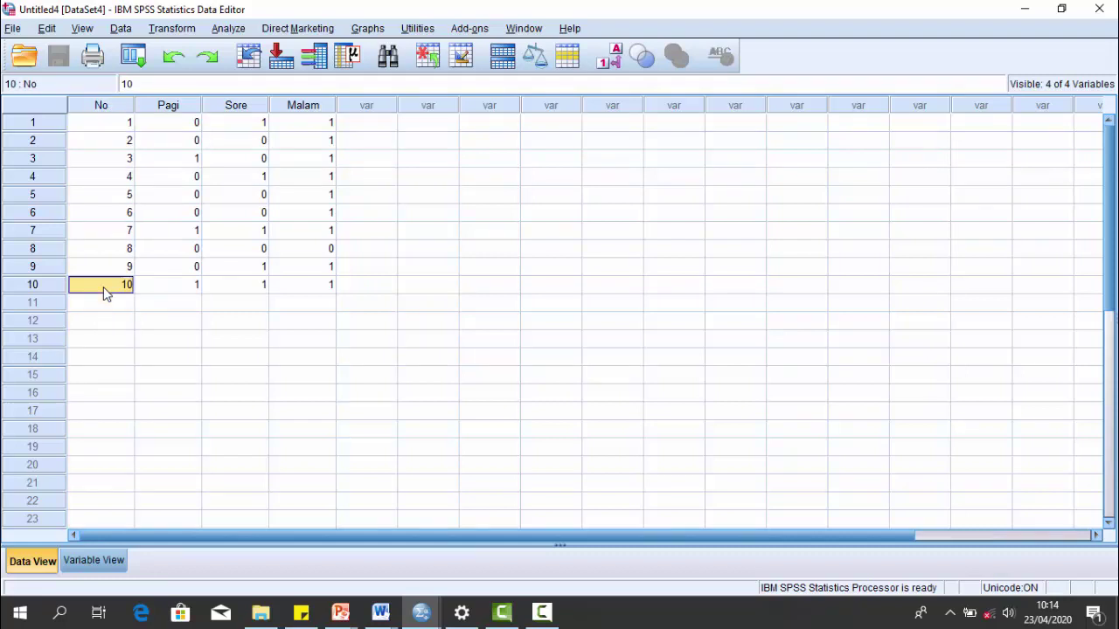
left_click(131, 126)
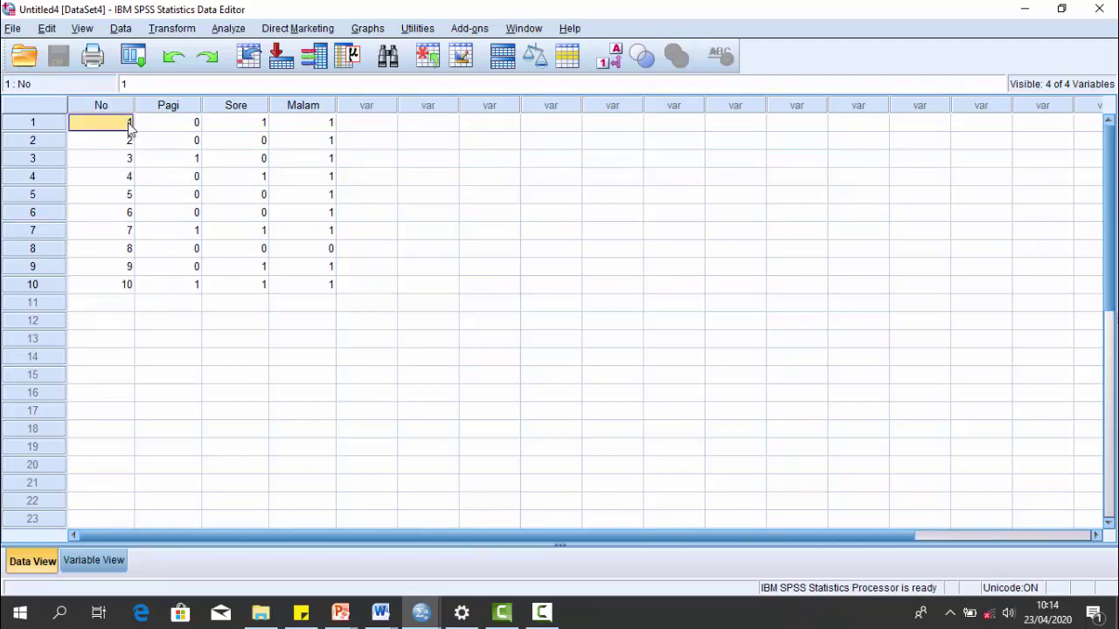
left_click(112, 289)
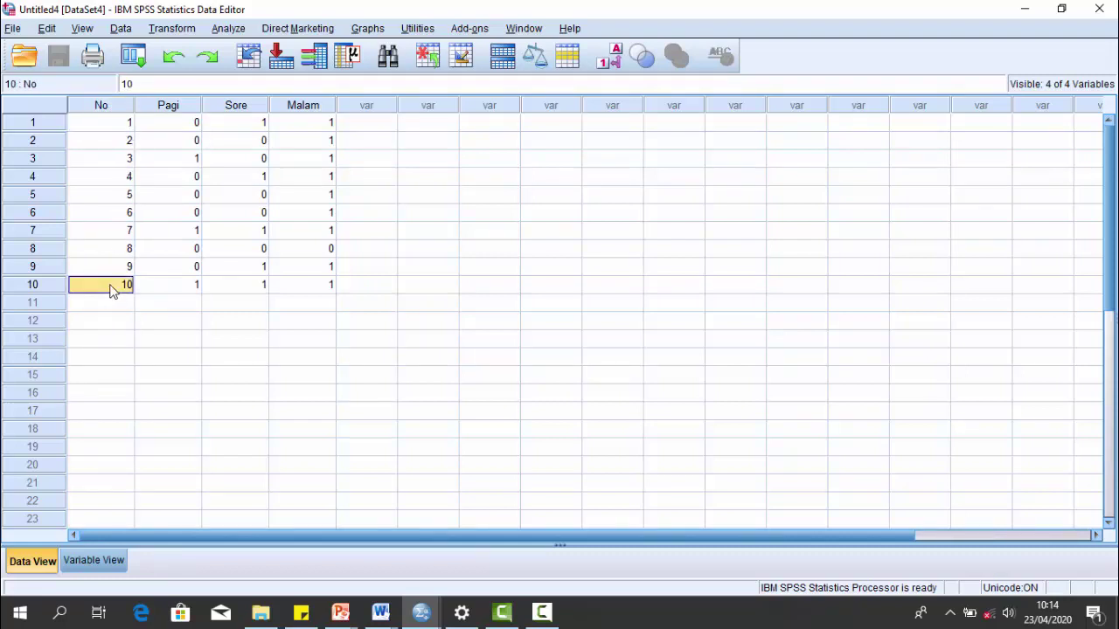
left_click(168, 106)
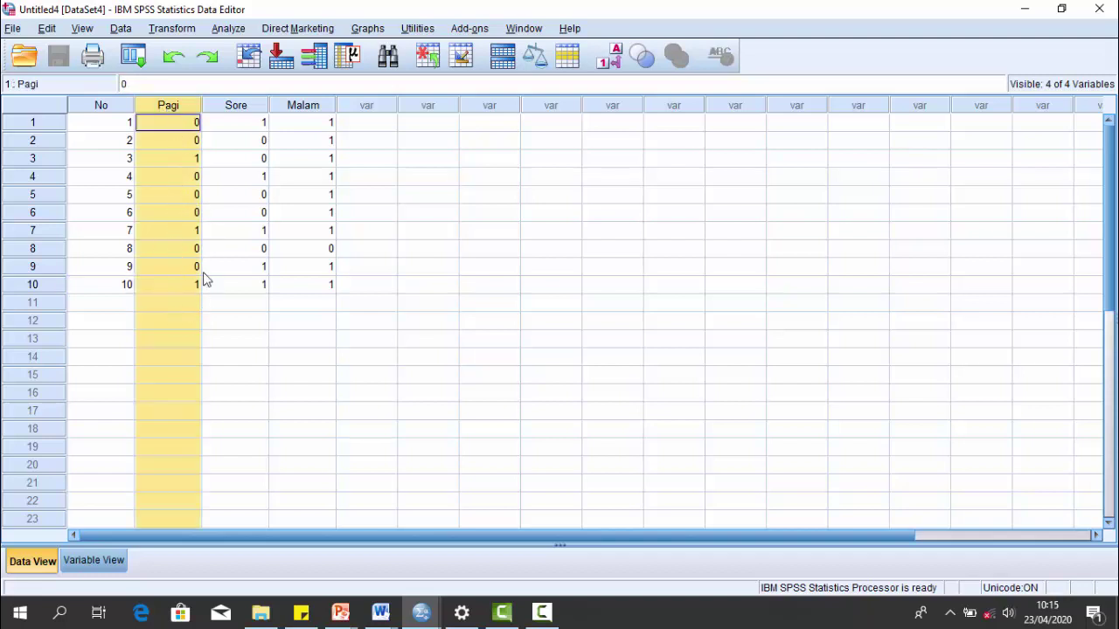
left_click(195, 162)
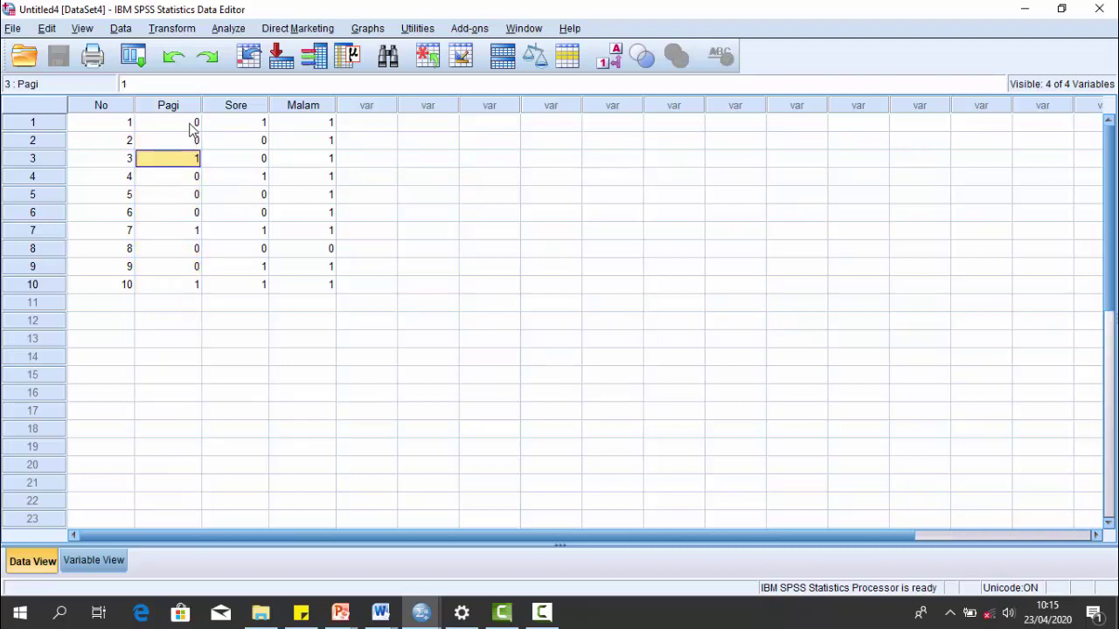
left_click(195, 124)
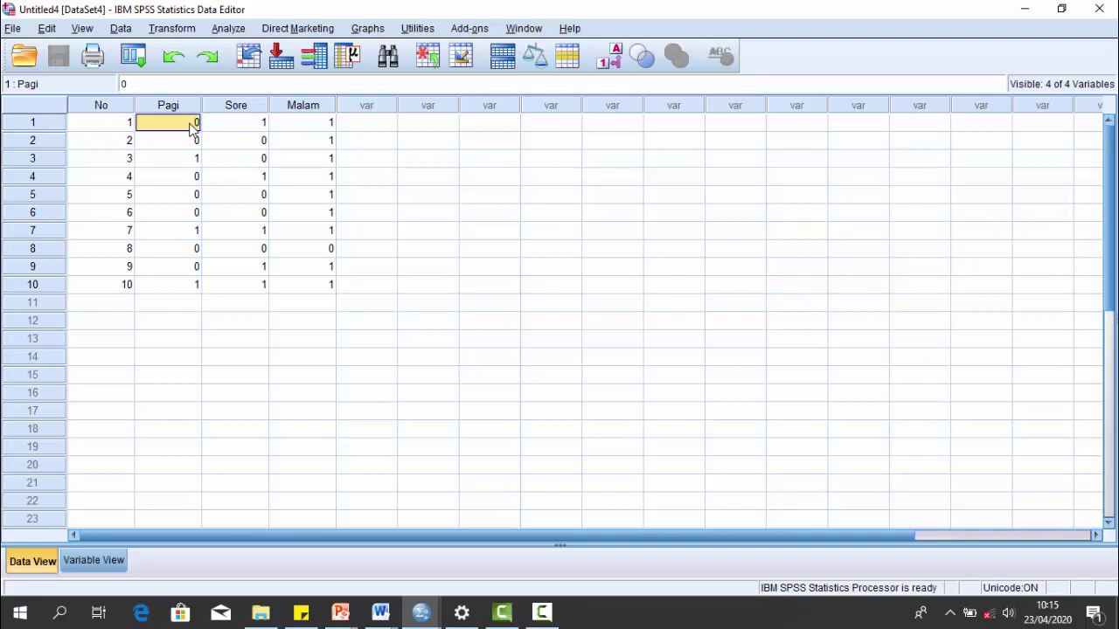
left_click(253, 105)
left_click(297, 107)
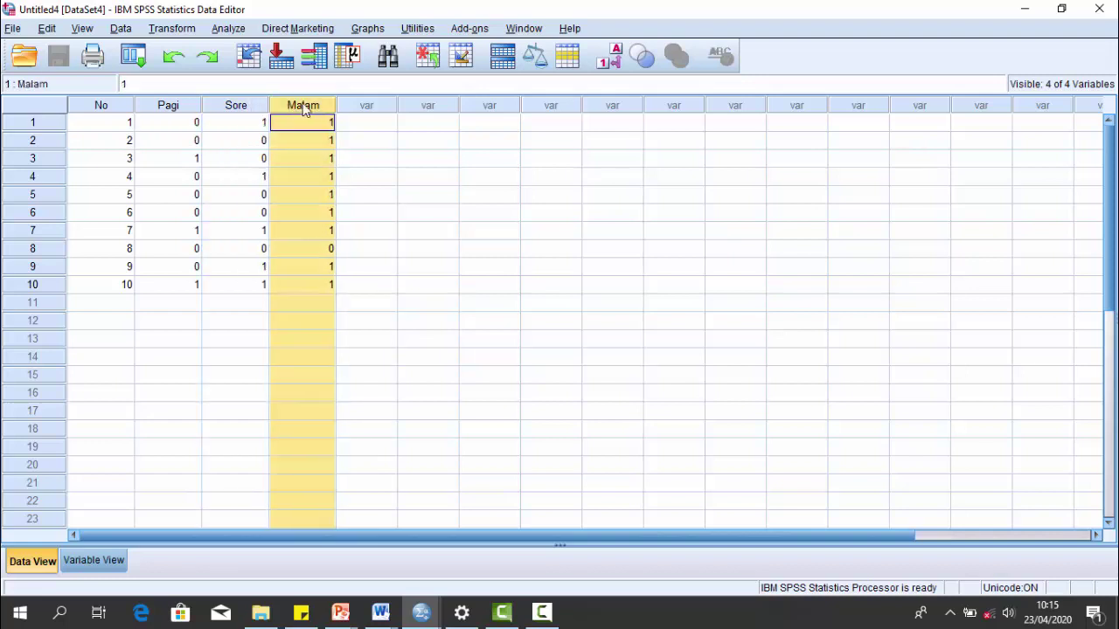
left_click(280, 303)
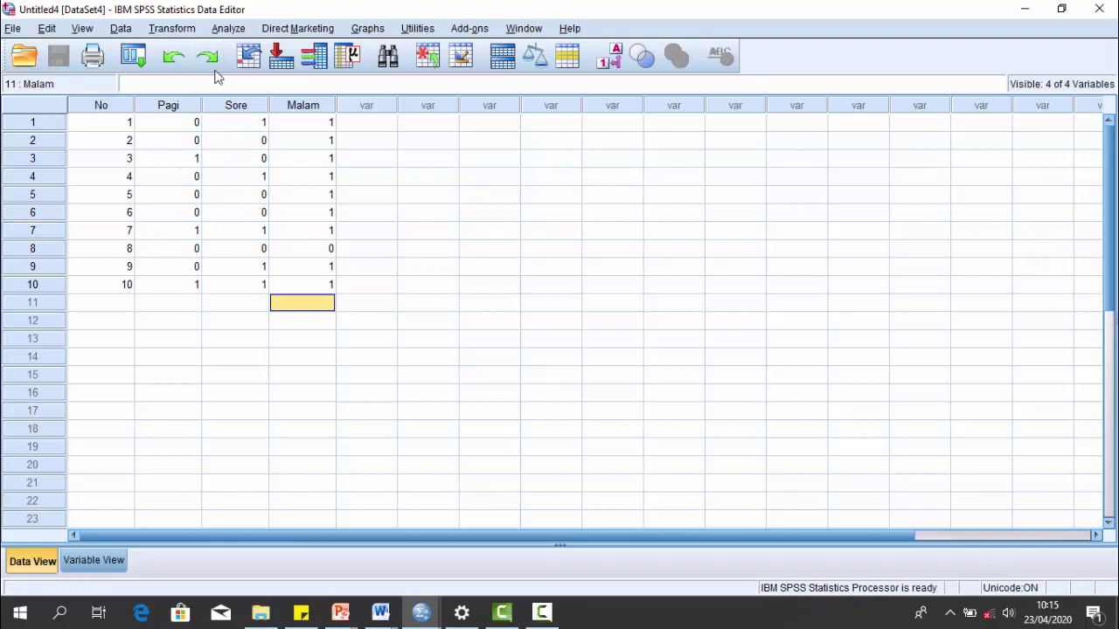
Step: Open the legacy nonparametric test for K related samples
left_click(225, 31)
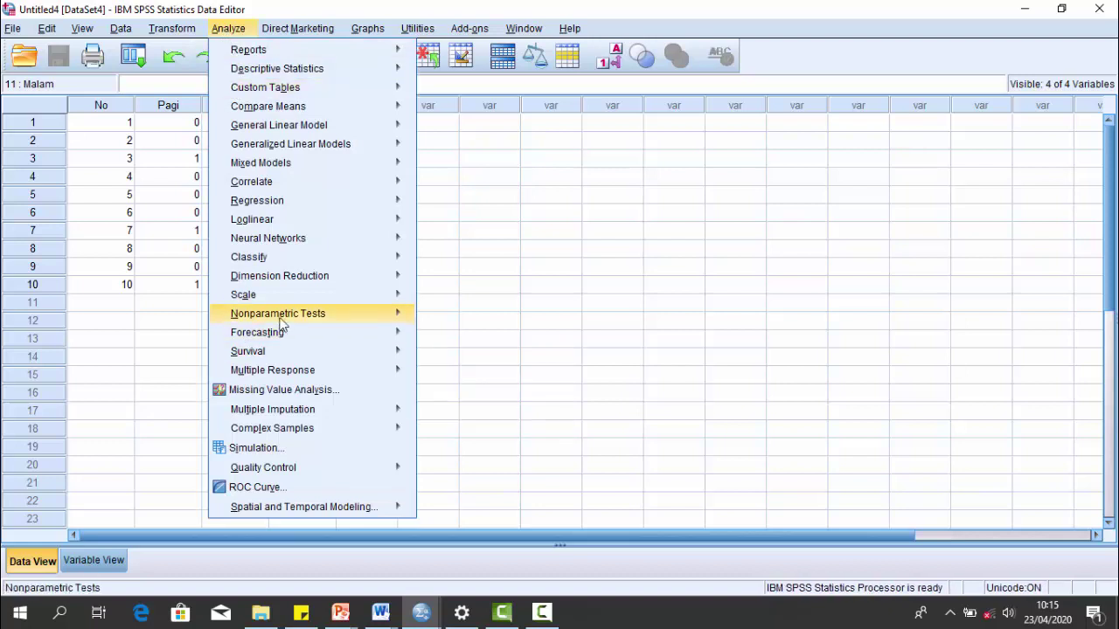
mouse_move(280, 318)
mouse_move(482, 385)
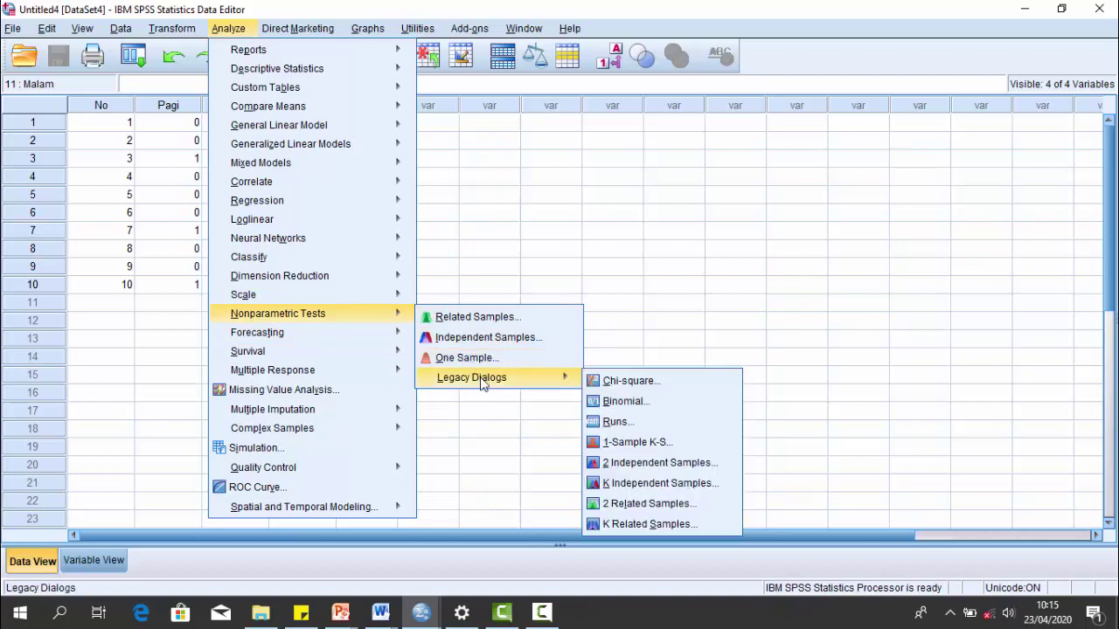
left_click(661, 525)
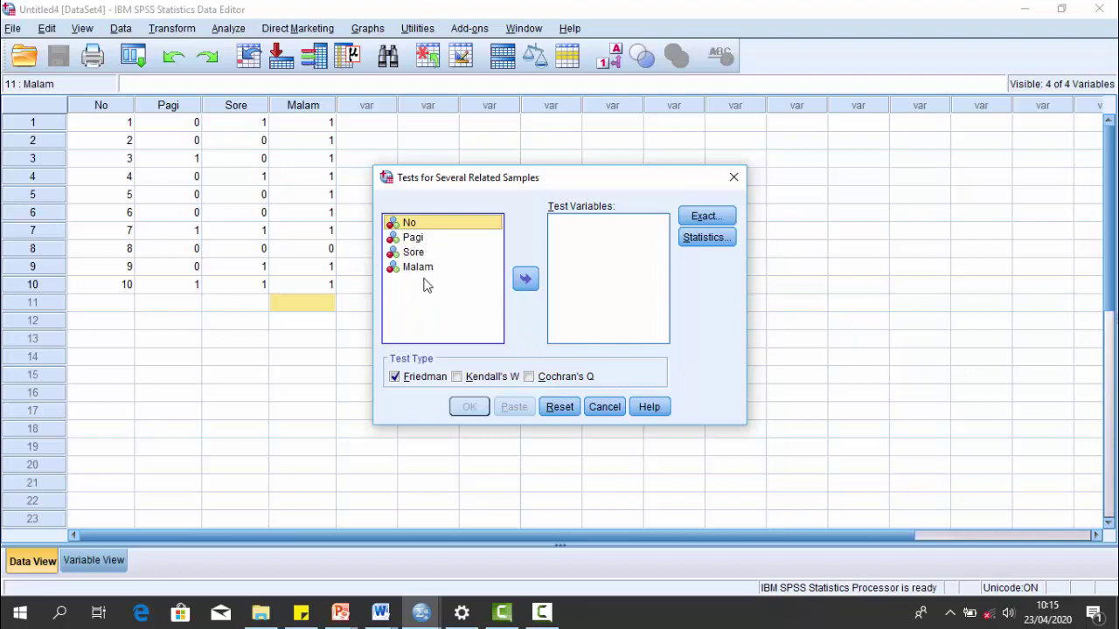
Step: Assign Pagi, Sore and Malam as test variables and select Cochran's Q instead of Friedman as the test type
left_click(410, 238)
left_click(417, 253, "shift")
left_click(423, 267, "shift")
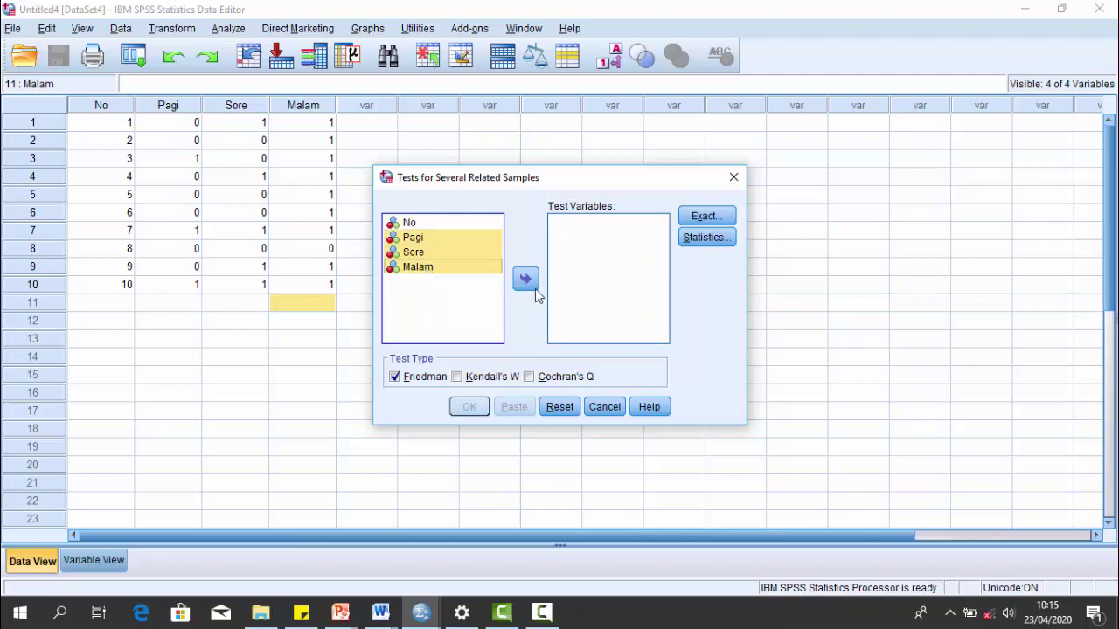
left_click(531, 289)
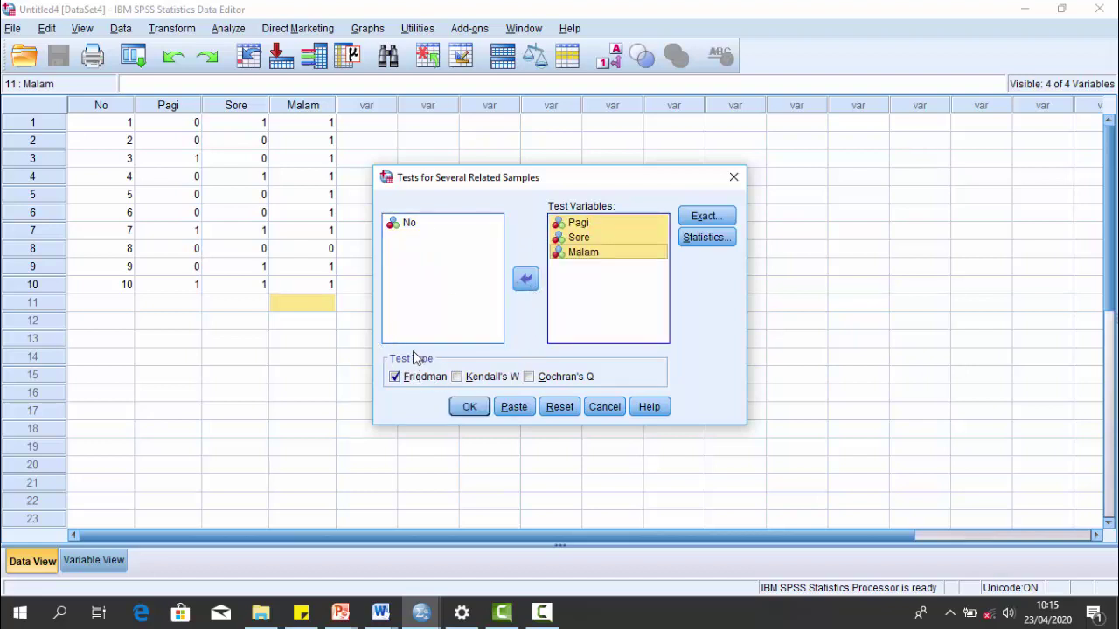
left_click(529, 378)
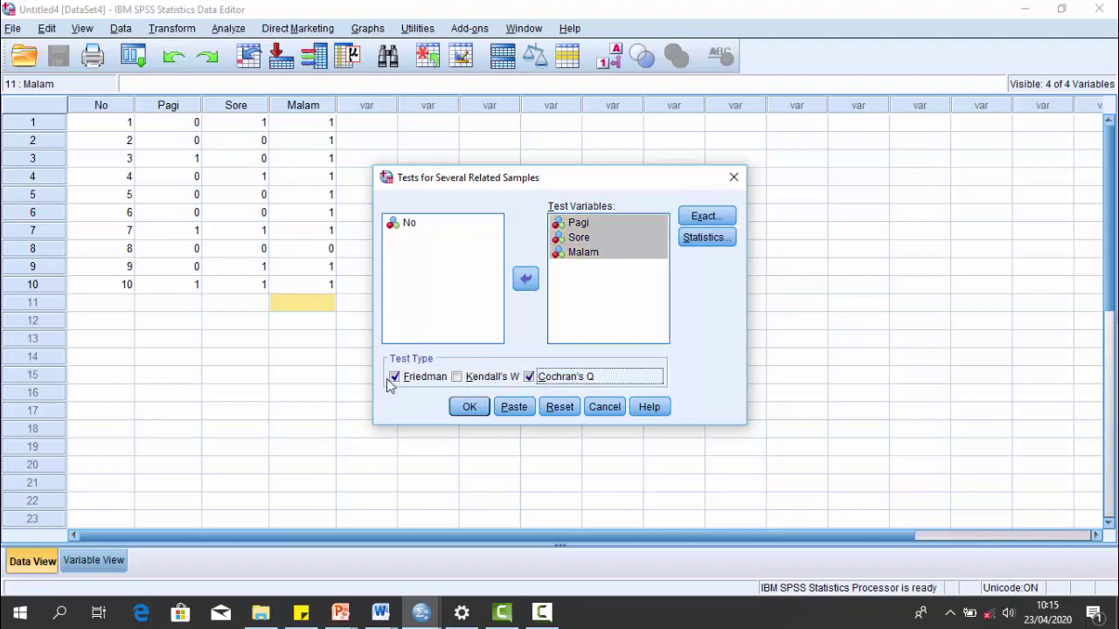
left_click(394, 377)
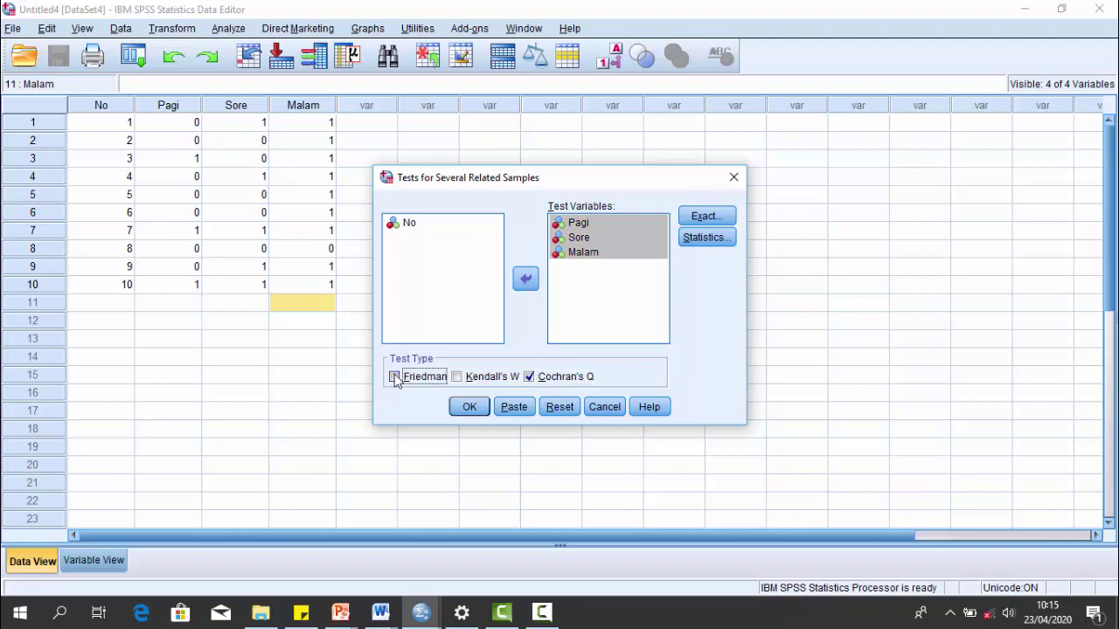
Step: Run the Cochran's Q test on Pagi, Sore and Malam and examine the output's Frequencies and Test Statistics tables
left_click(470, 408)
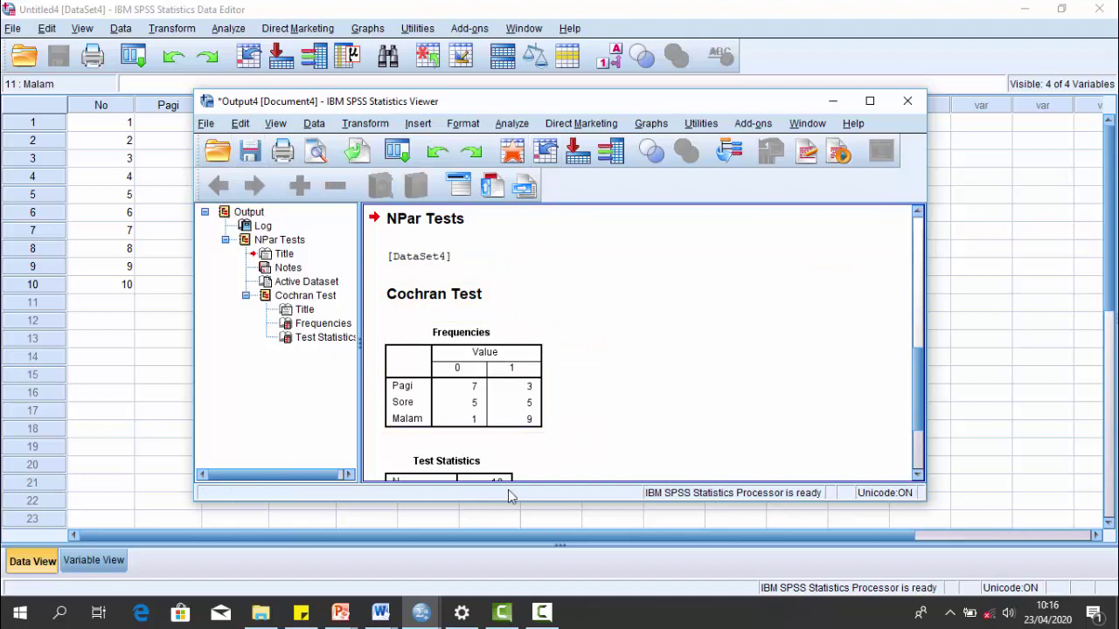
scroll(910, 419, "down", 3)
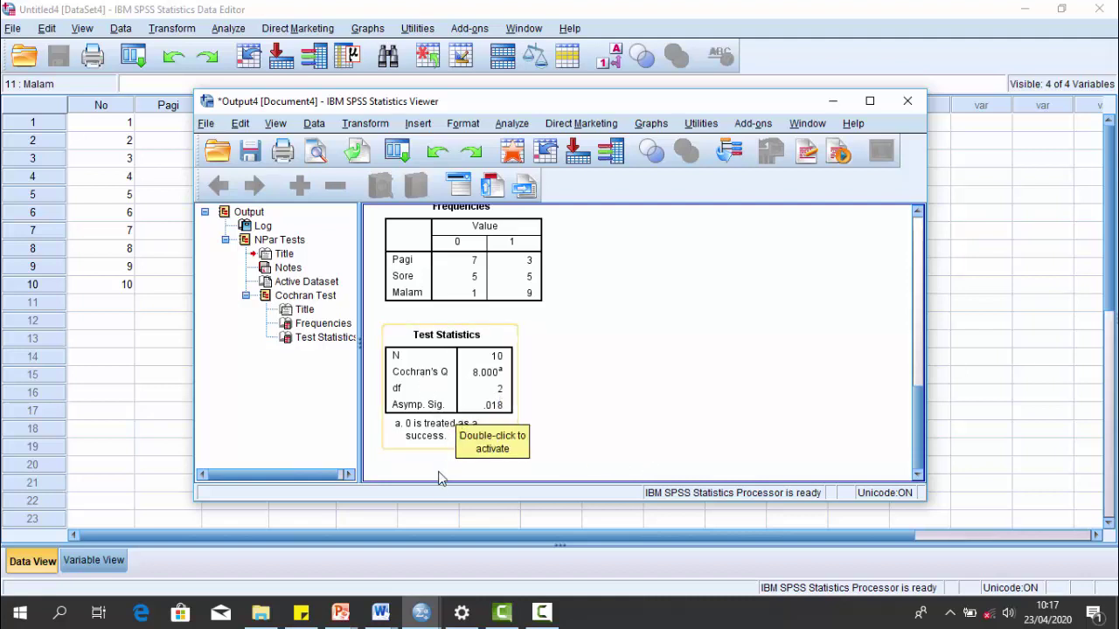
Step: Preview the manual conclusion in the Word document, return to the PowerPoint slideshow and advance past the thank-you slide to the "like" slide
mouse_move(380, 612)
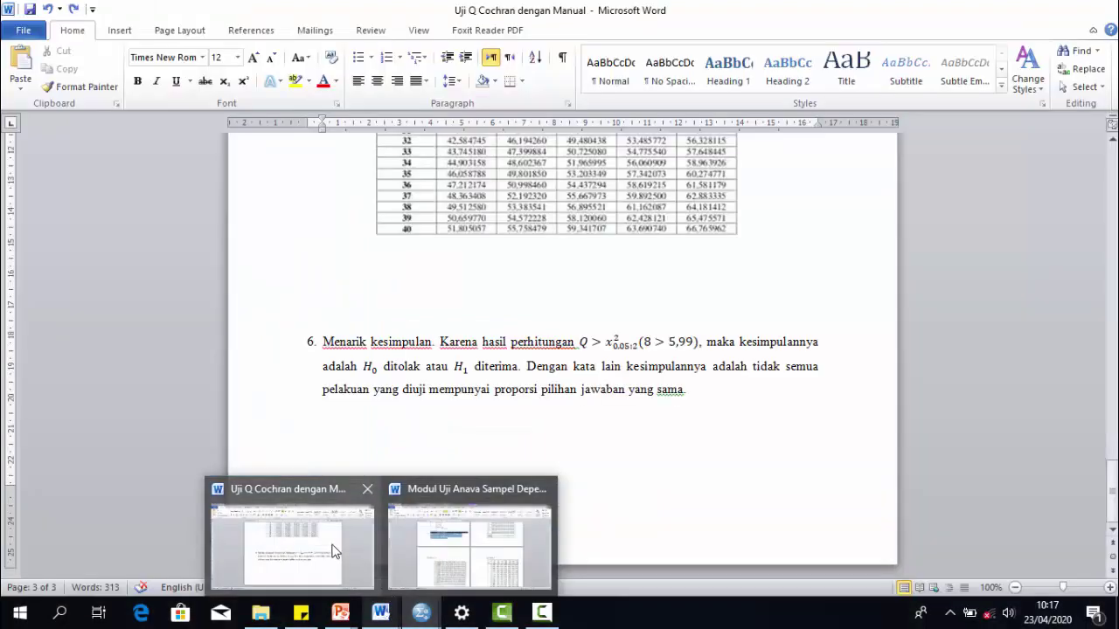
left_click(362, 566)
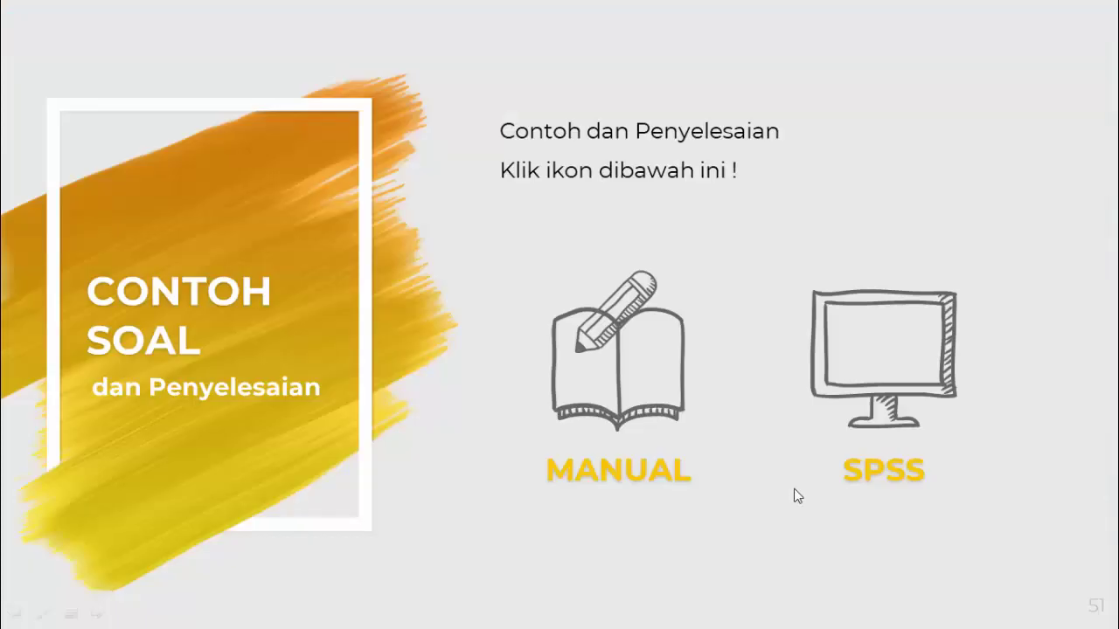
left_click(794, 488)
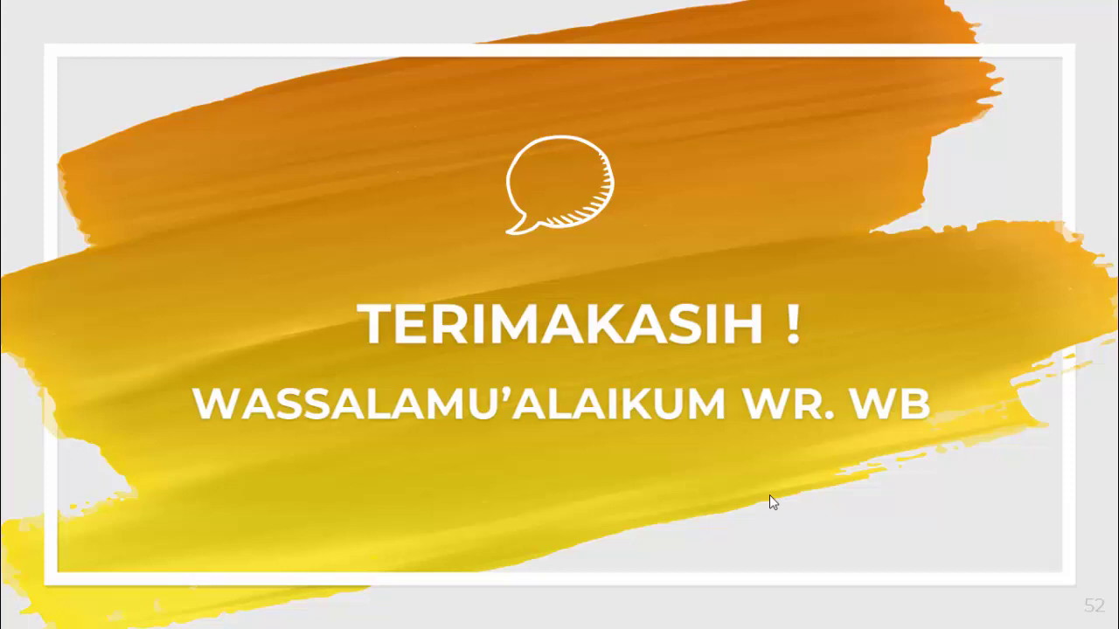
left_click(769, 494)
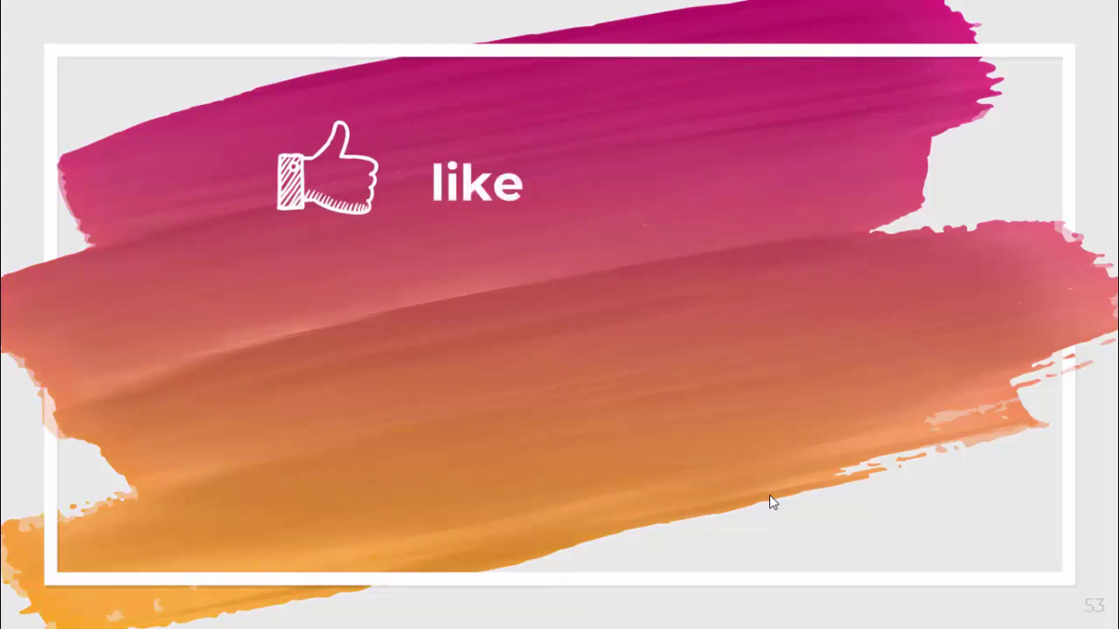